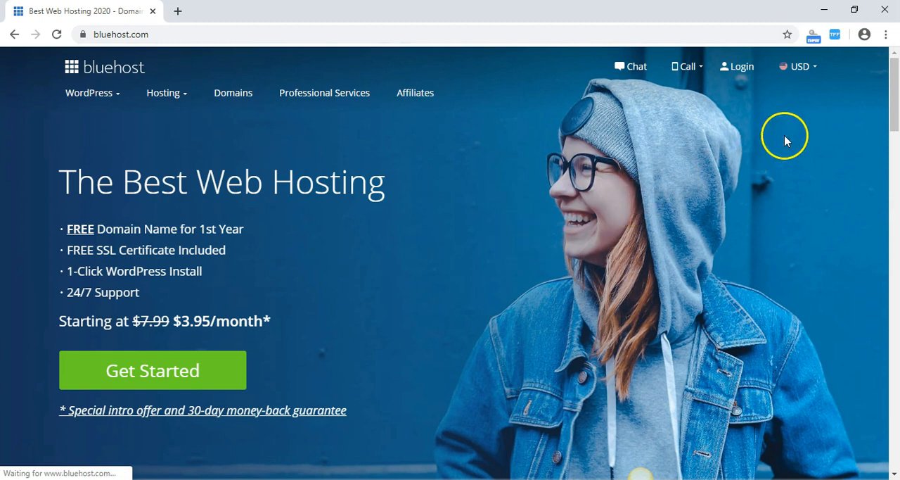
Log in to the Bluehost hosting account and open the Email Manager from cPanel's email section.
{"action": "left_click", "coordinate": [745, 68]}
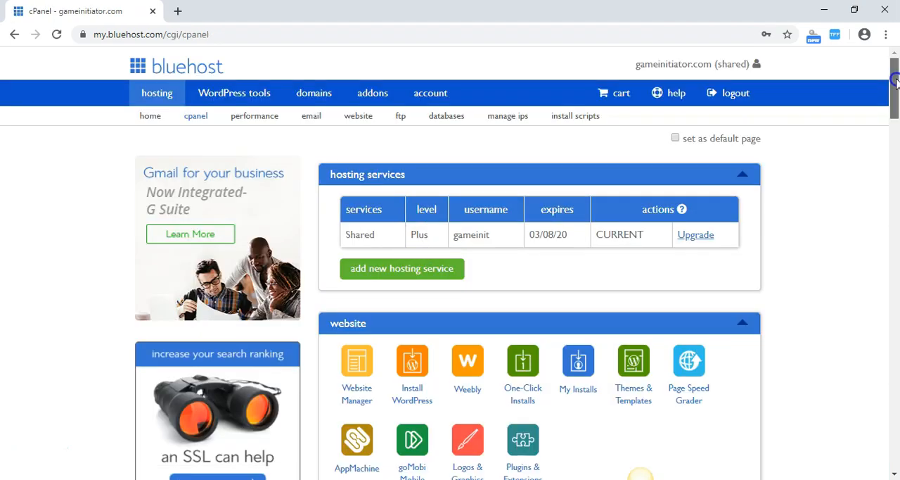
{"action": "left_click_drag", "start_coordinate": [895, 99], "coordinate": [894, 111]}
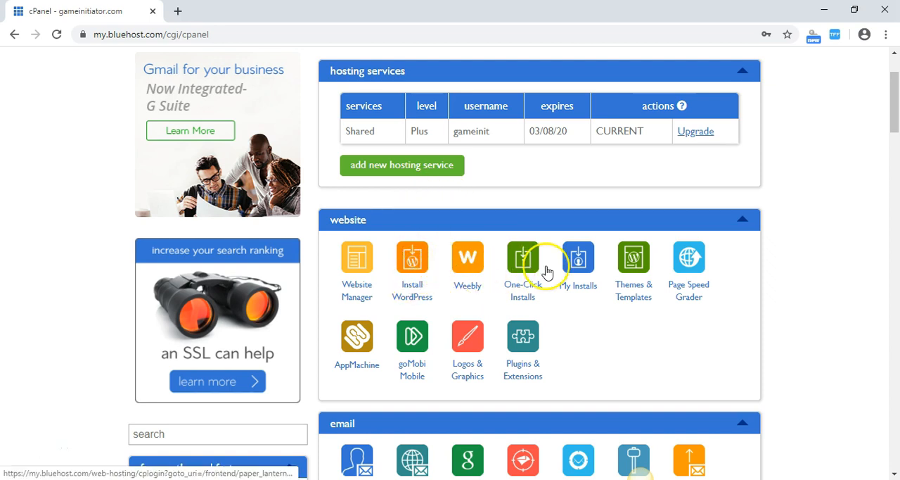
{"action": "left_click_drag", "start_coordinate": [895, 104], "coordinate": [896, 151]}
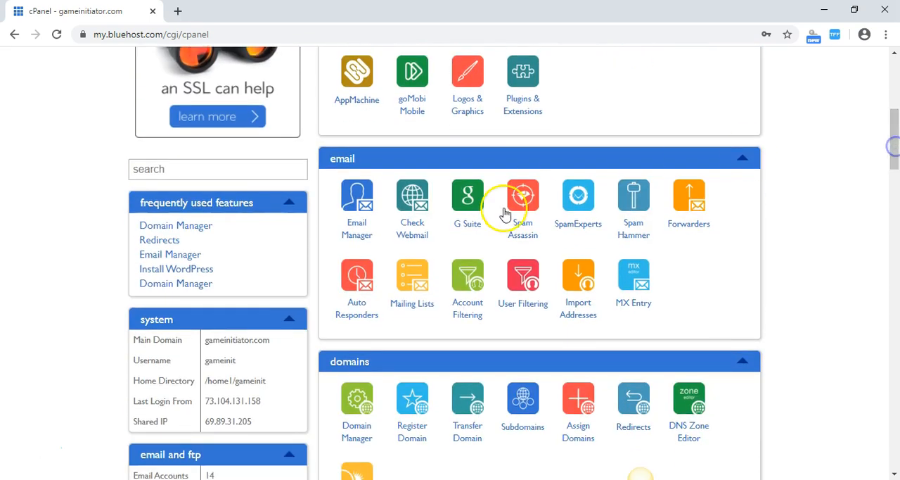
{"action": "left_click", "coordinate": [359, 233]}
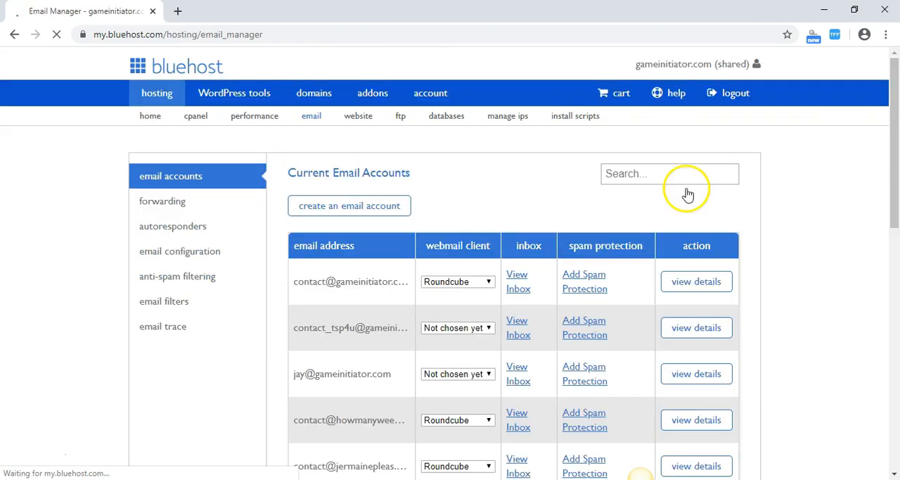
Start creating a new email account and choose mypetfanpage.com as its domain.
{"action": "left_click_drag", "start_coordinate": [896, 137], "coordinate": [892, 226]}
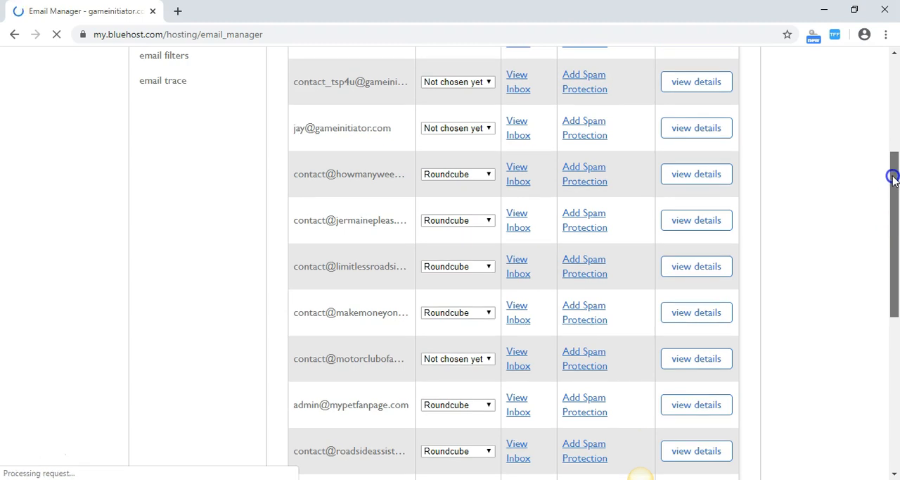
{"action": "left_click_drag", "start_coordinate": [891, 167], "coordinate": [891, 161]}
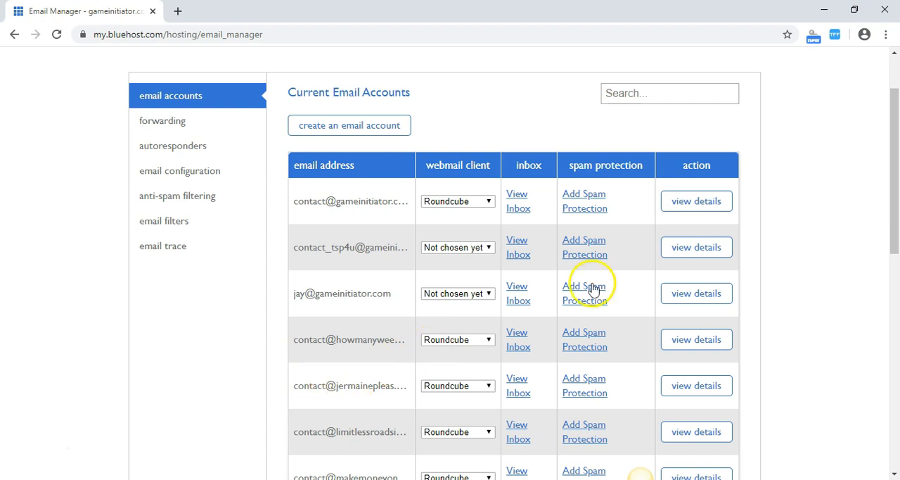
{"action": "left_click", "coordinate": [363, 133]}
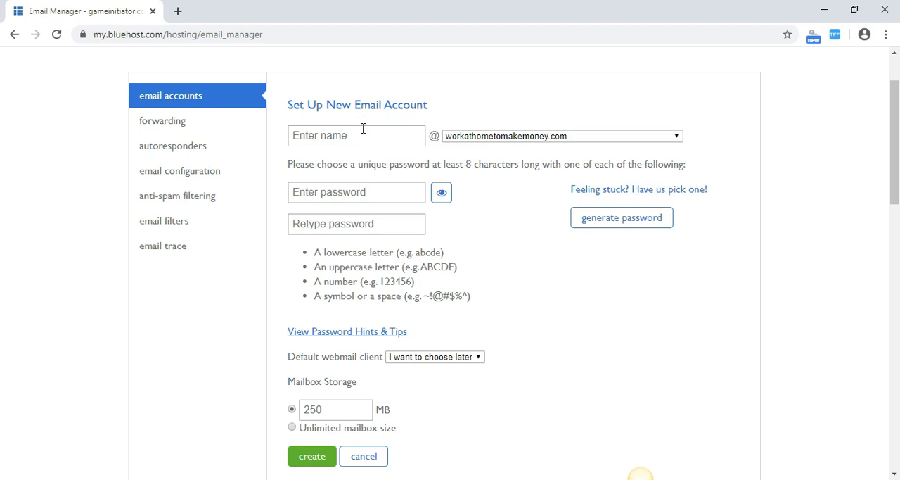
{"action": "left_click", "coordinate": [360, 131]}
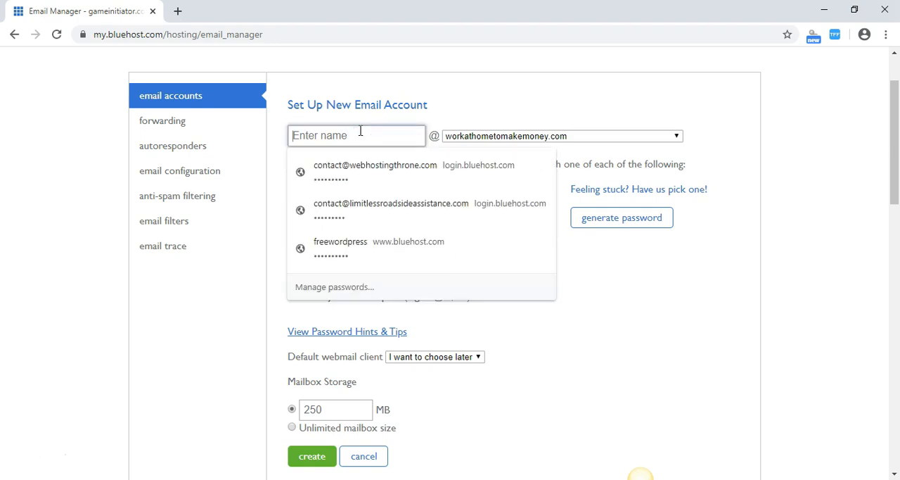
{"action": "left_click", "coordinate": [457, 110]}
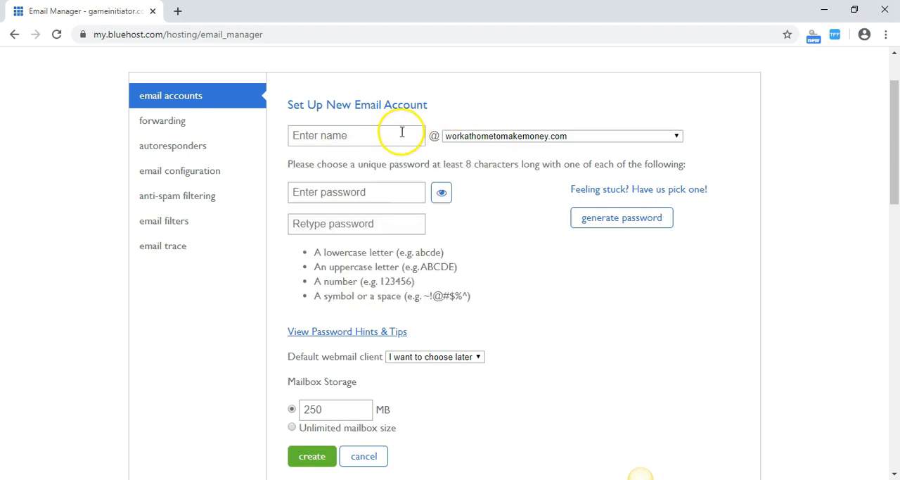
{"action": "left_click", "coordinate": [676, 137]}
{"action": "left_click", "coordinate": [677, 137]}
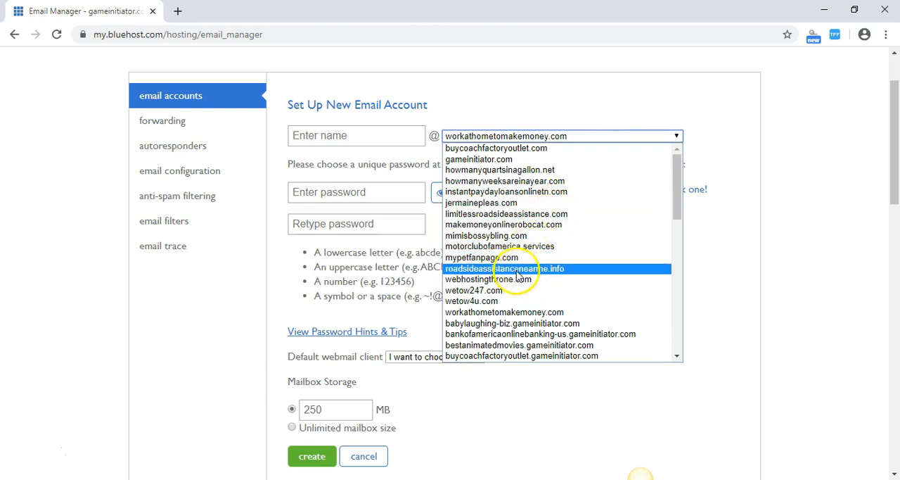
{"action": "left_click", "coordinate": [518, 259]}
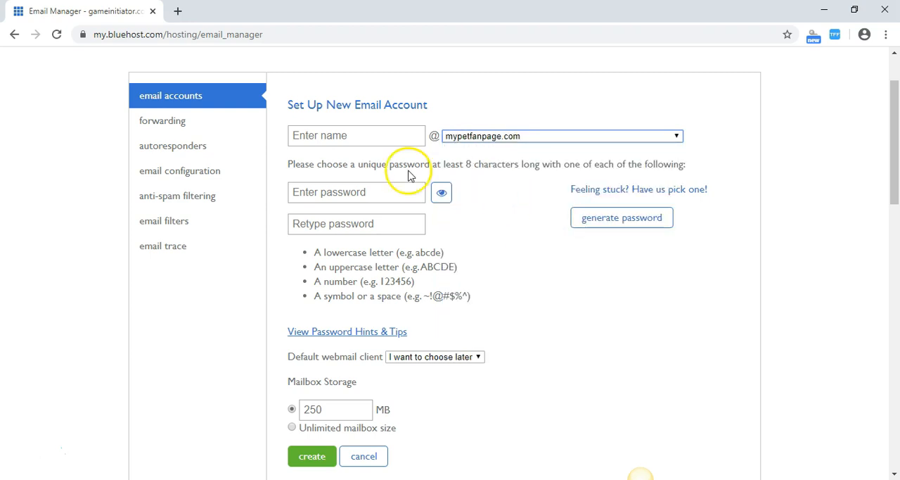
{"action": "left_click", "coordinate": [377, 138]}
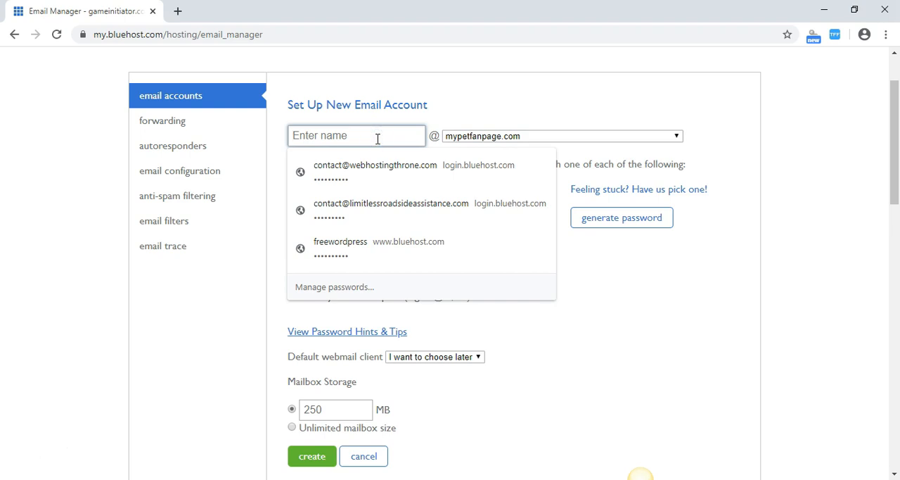
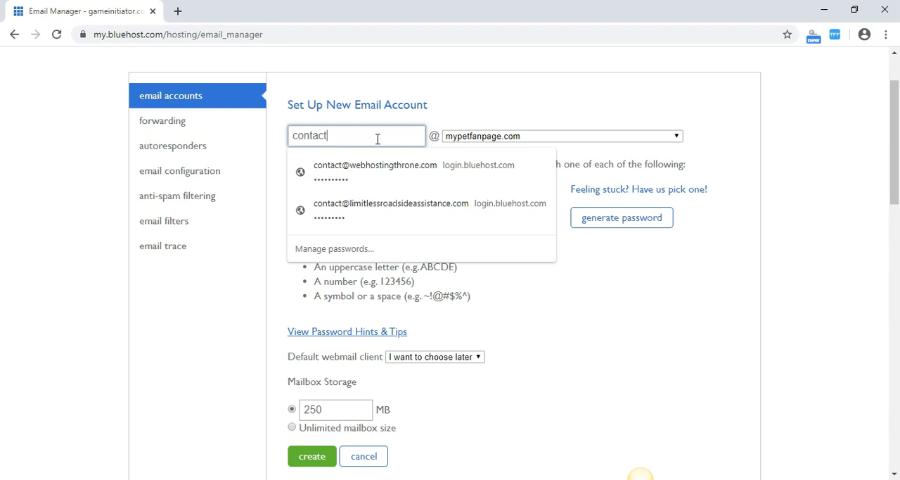
{"action": "left_click", "coordinate": [506, 104]}
{"action": "left_click", "coordinate": [461, 135]}
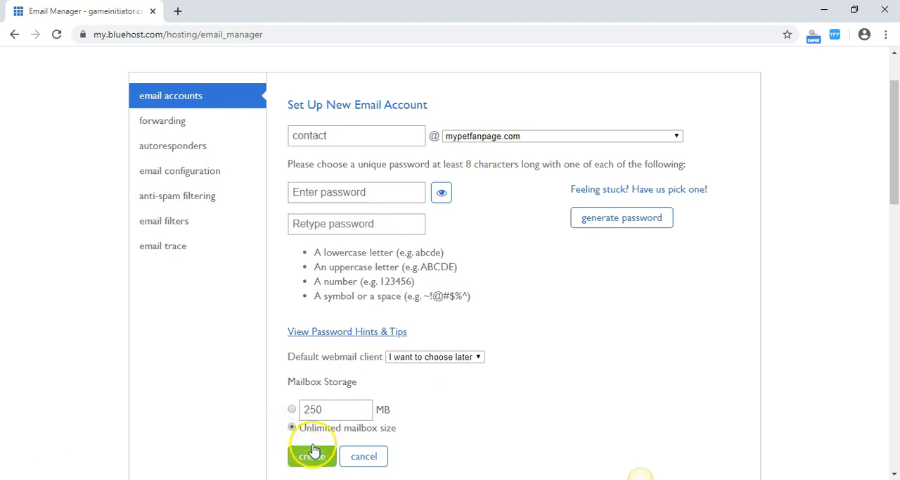
{"action": "left_click", "coordinate": [478, 357]}
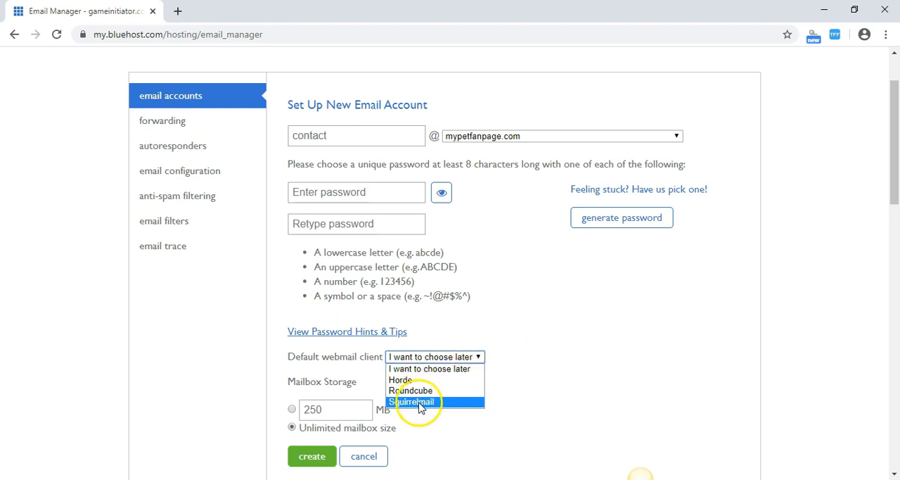
{"action": "left_click", "coordinate": [597, 323]}
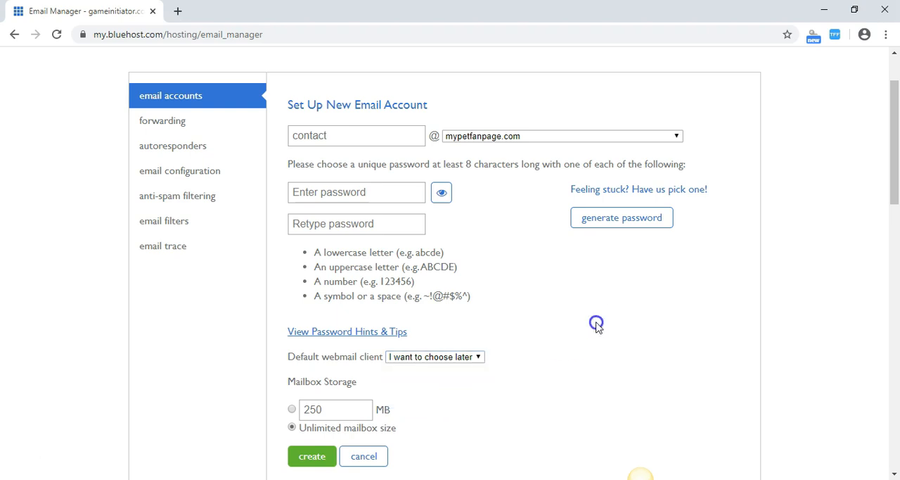
Enter a password for the new email account and repeat it in the confirmation field.
{"action": "left_click", "coordinate": [408, 192]}
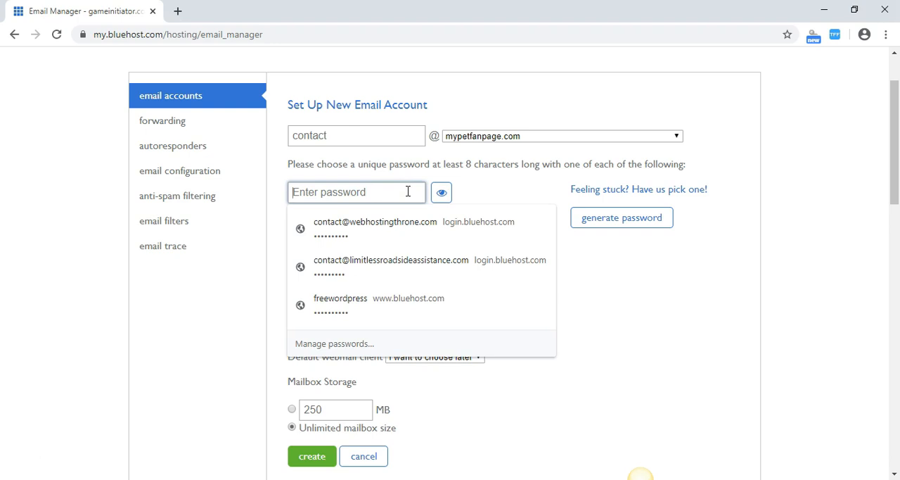
{"action": "type", "text": "Test"}
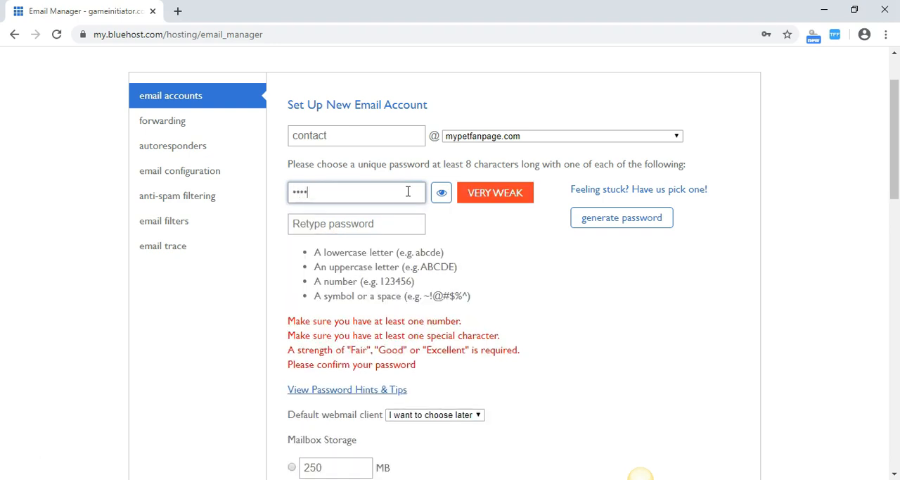
{"action": "type", "text": "1"}
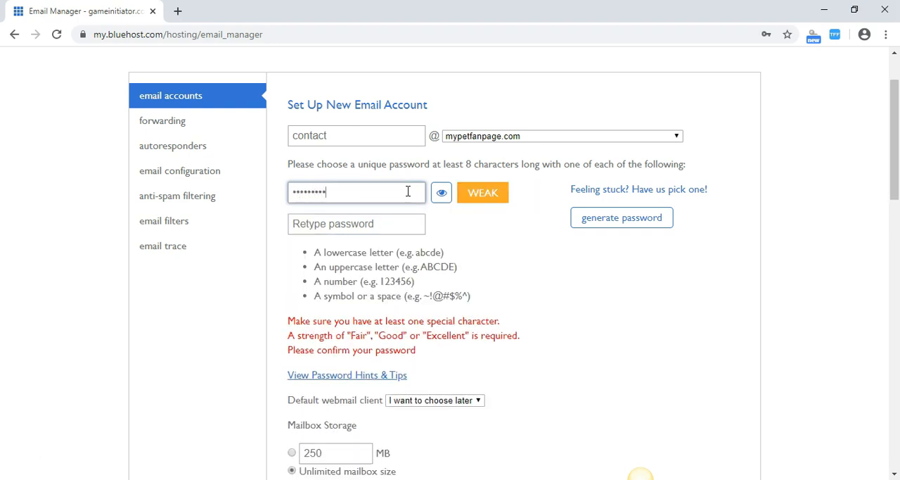
{"action": "type", "text": "!"}
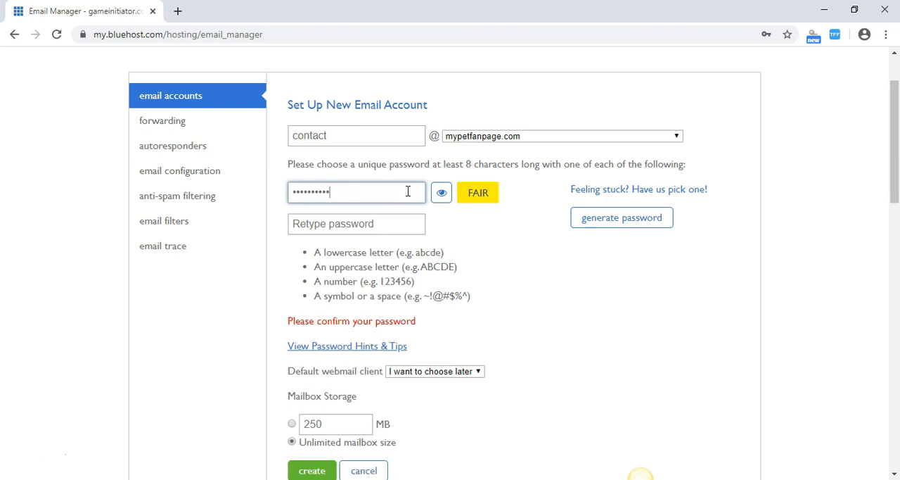
{"action": "left_click", "coordinate": [399, 220]}
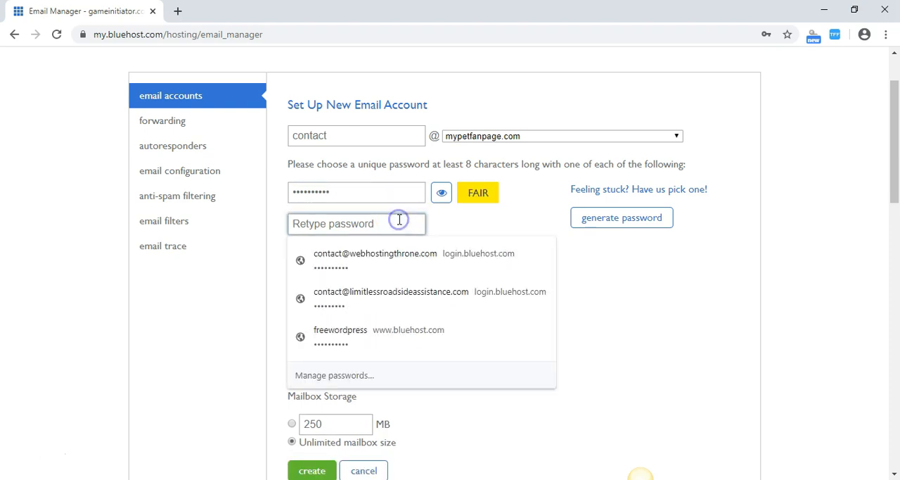
{"action": "type", "text": "pa"}
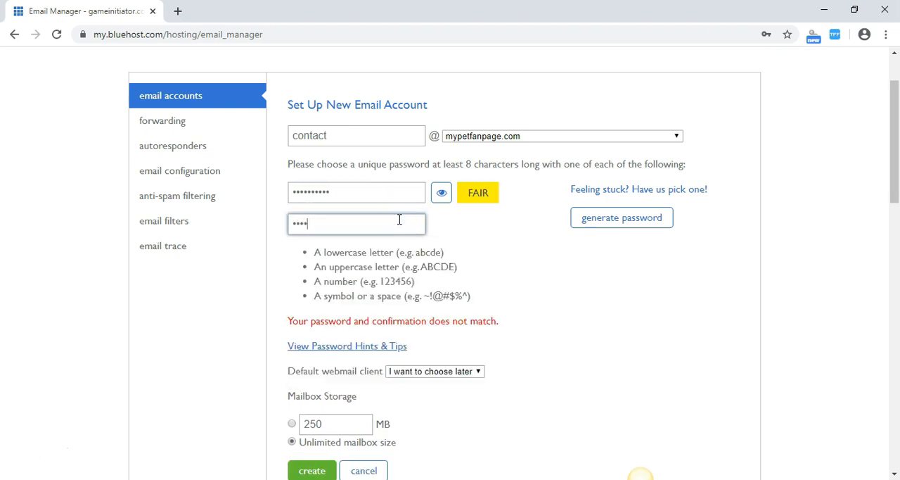
{"action": "type", "text": "!"}
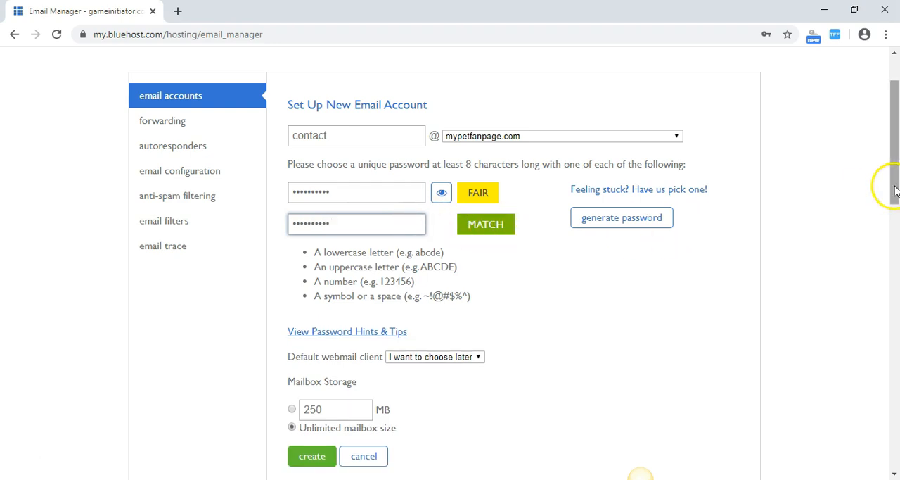
Set the default webmail client to Roundcube and create the email account.
{"action": "left_click_drag", "start_coordinate": [898, 173], "coordinate": [894, 201]}
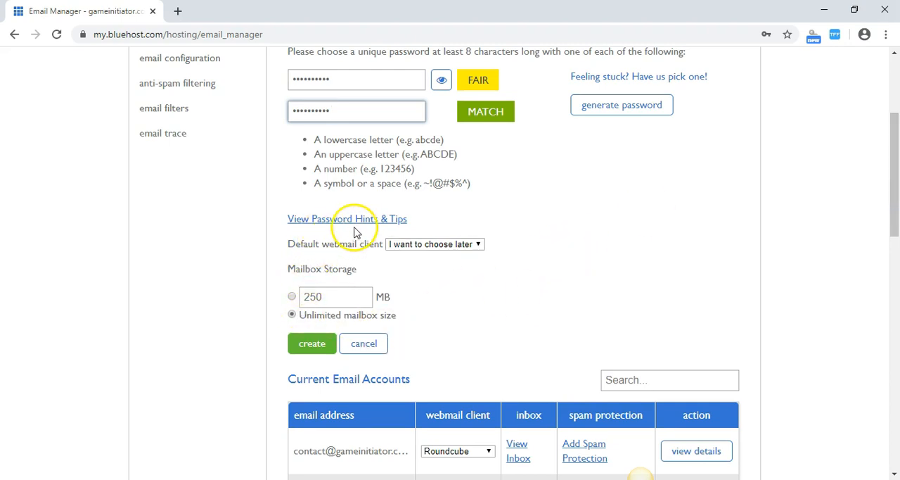
{"action": "left_click", "coordinate": [478, 244]}
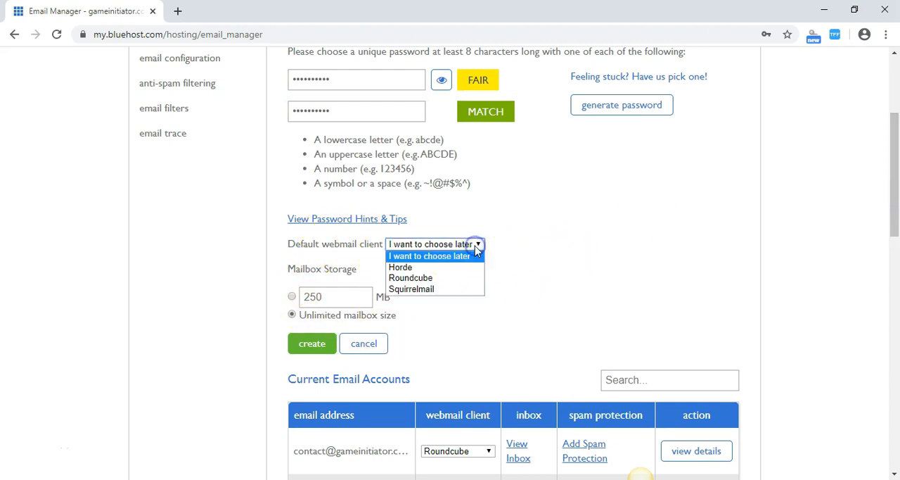
{"action": "left_click", "coordinate": [427, 279]}
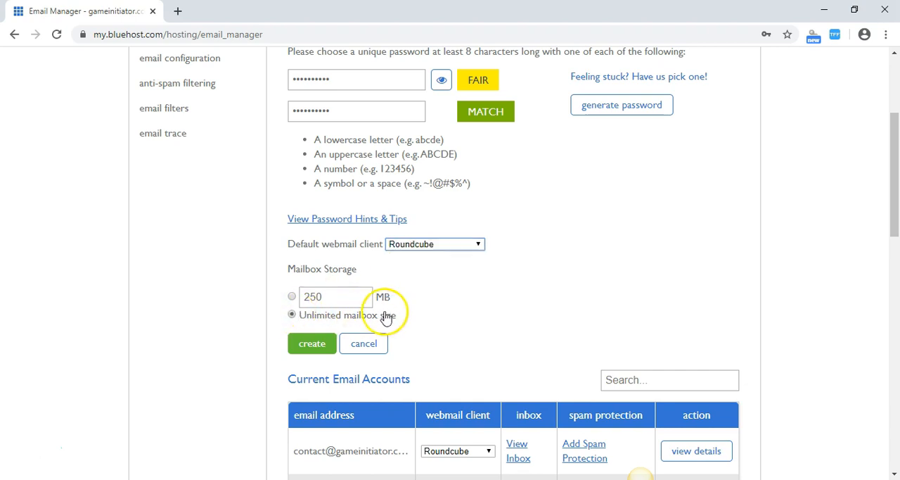
{"action": "left_click", "coordinate": [313, 343]}
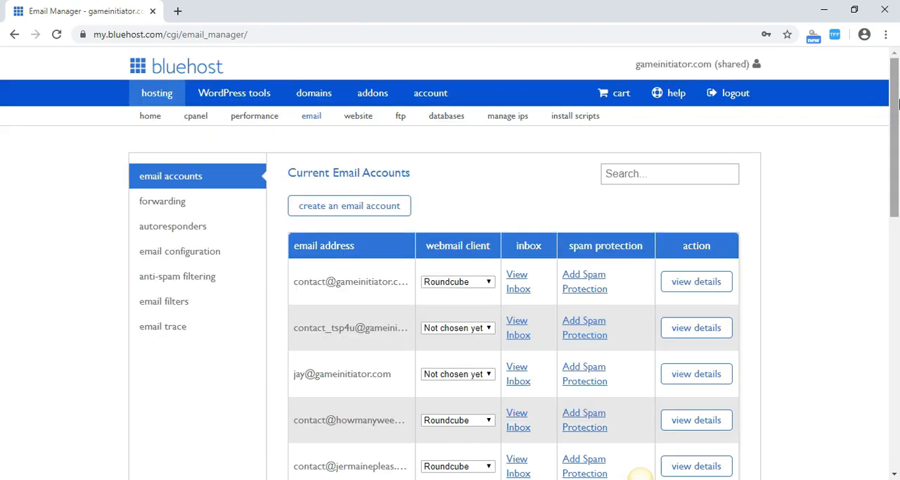
Log in to the new mypetfanpage.com account's webmail with the account password and open its inbox in Roundcube.
{"action": "left_click_drag", "start_coordinate": [896, 104], "coordinate": [897, 227]}
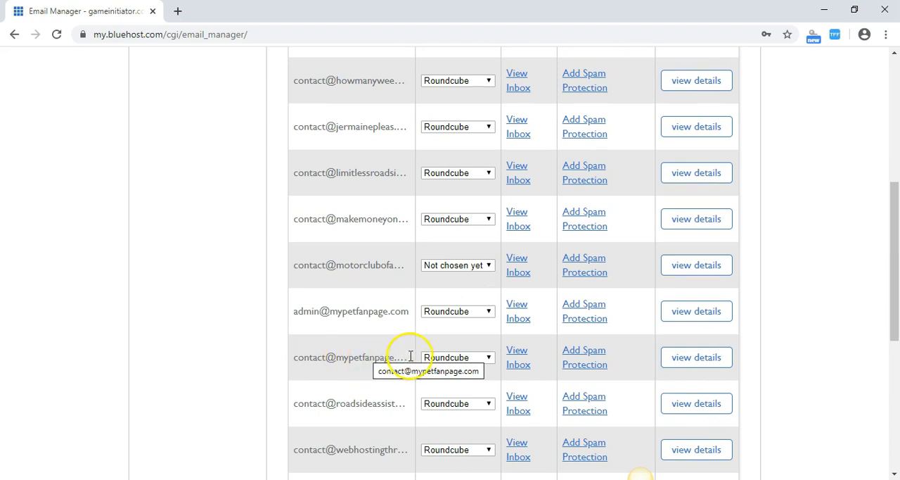
{"action": "left_click", "coordinate": [519, 352]}
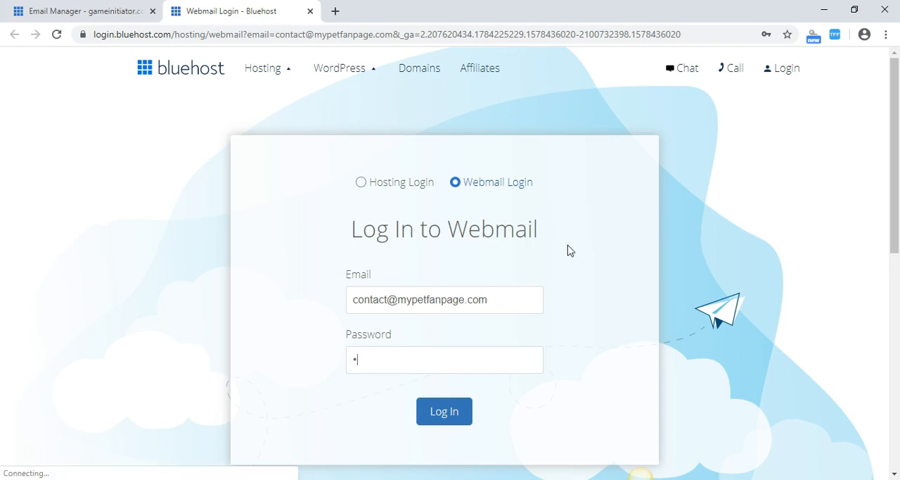
{"action": "type", "text": "***"}
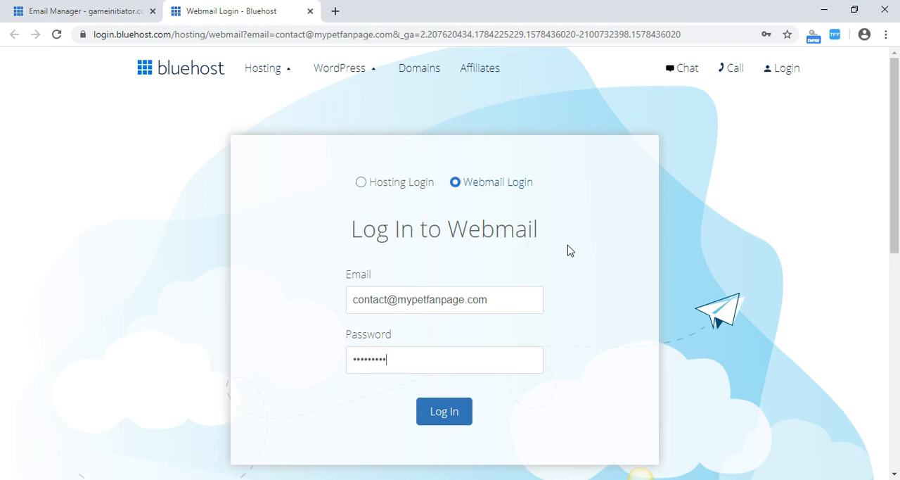
{"action": "left_click", "coordinate": [471, 385]}
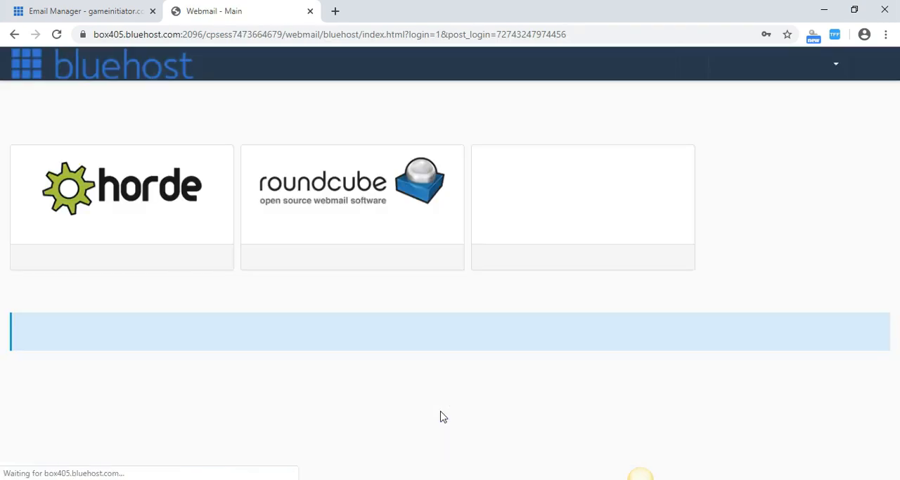
{"action": "left_click", "coordinate": [365, 184]}
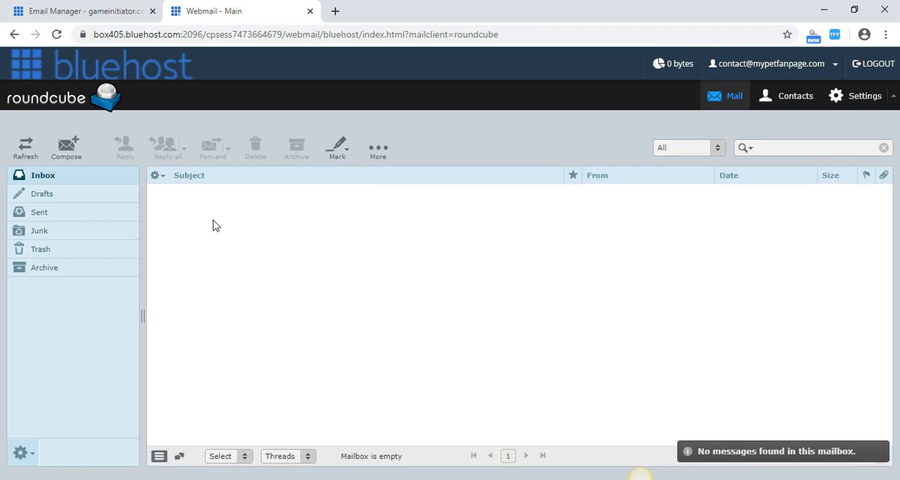
Return from the Roundcube inbox to the Email Manager's list of current email accounts.
{"action": "left_click", "coordinate": [215, 235]}
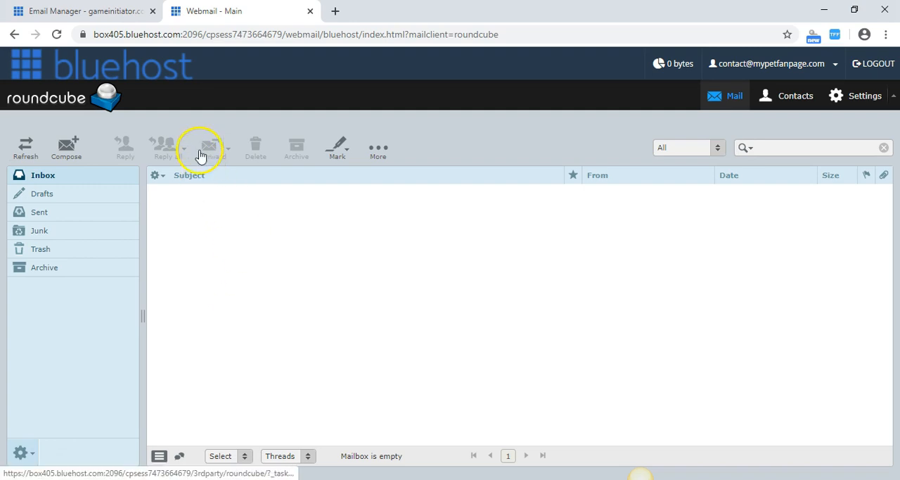
{"action": "left_click", "coordinate": [112, 19]}
{"action": "left_click", "coordinate": [174, 11]}
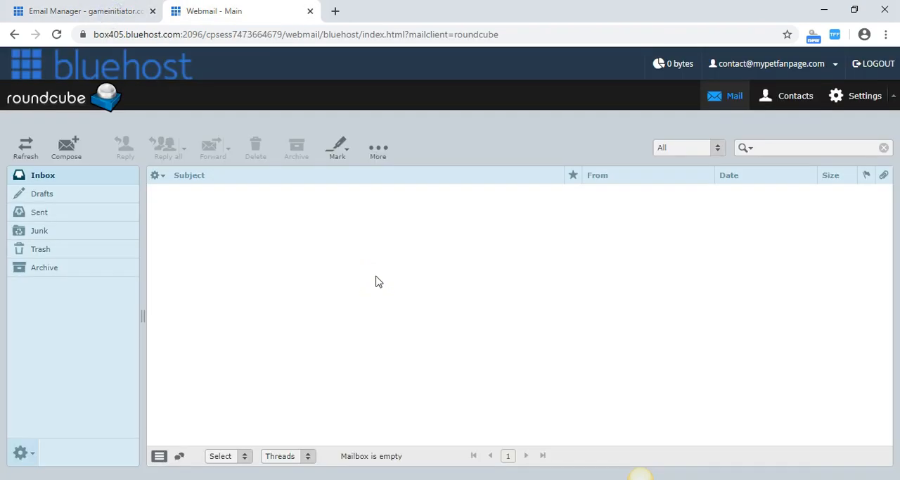
{"action": "left_click", "coordinate": [106, 11]}
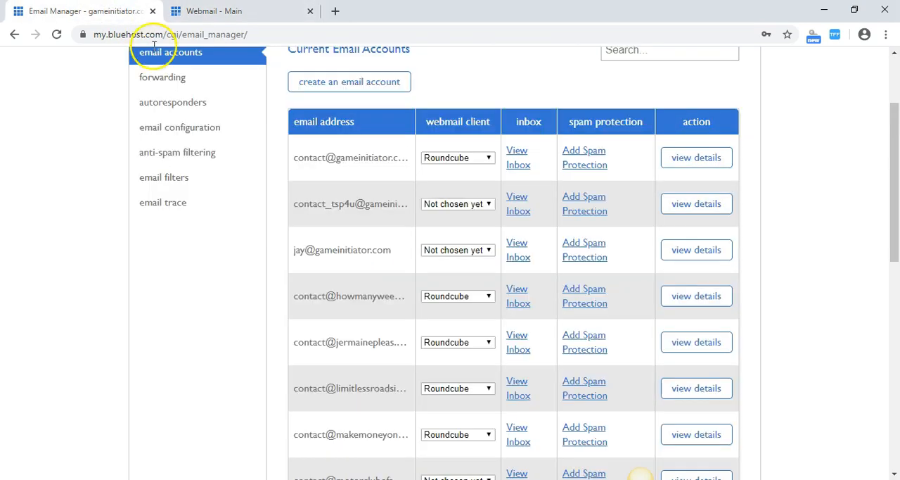
Go to the cPanel home page and open Register Domain in its domains section.
{"action": "left_click_drag", "start_coordinate": [892, 177], "coordinate": [897, 86]}
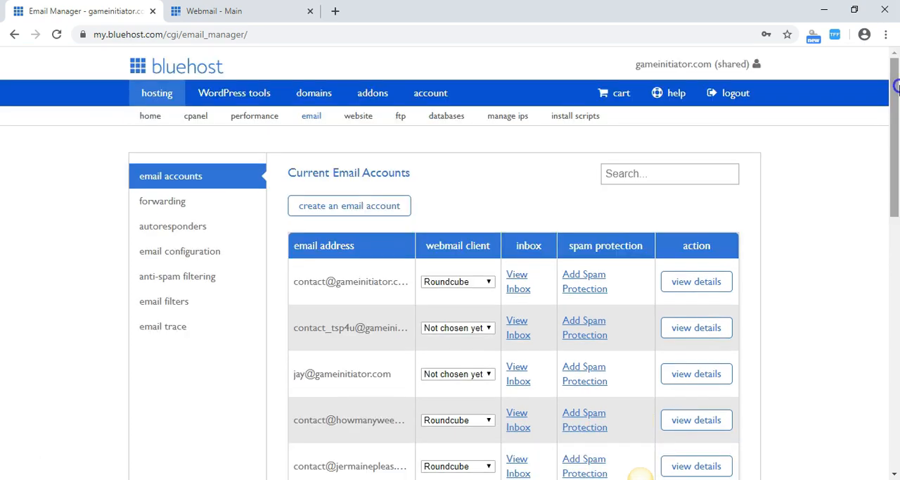
{"action": "left_click", "coordinate": [198, 121]}
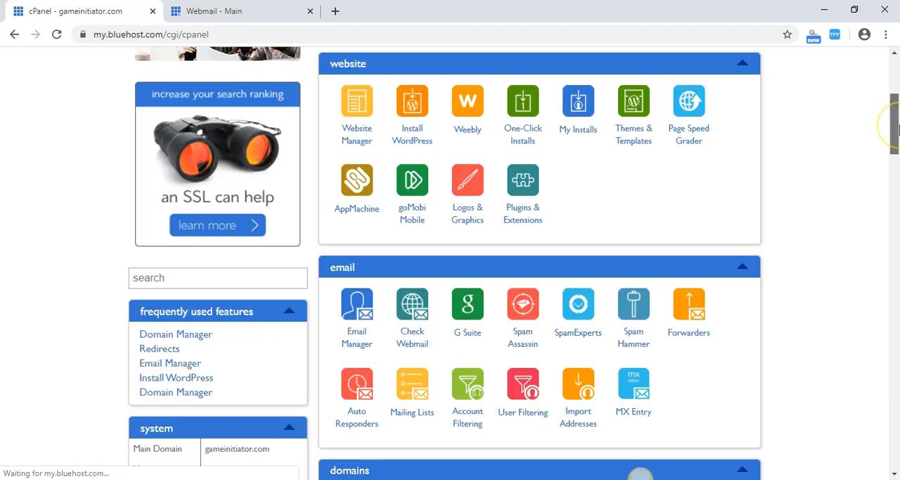
{"action": "left_click_drag", "start_coordinate": [899, 129], "coordinate": [898, 128]}
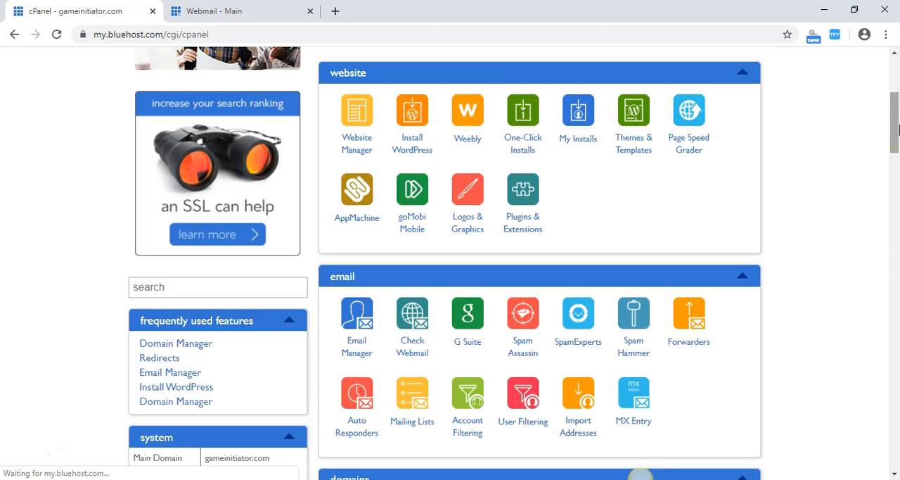
{"action": "left_click_drag", "start_coordinate": [898, 129], "coordinate": [897, 183]}
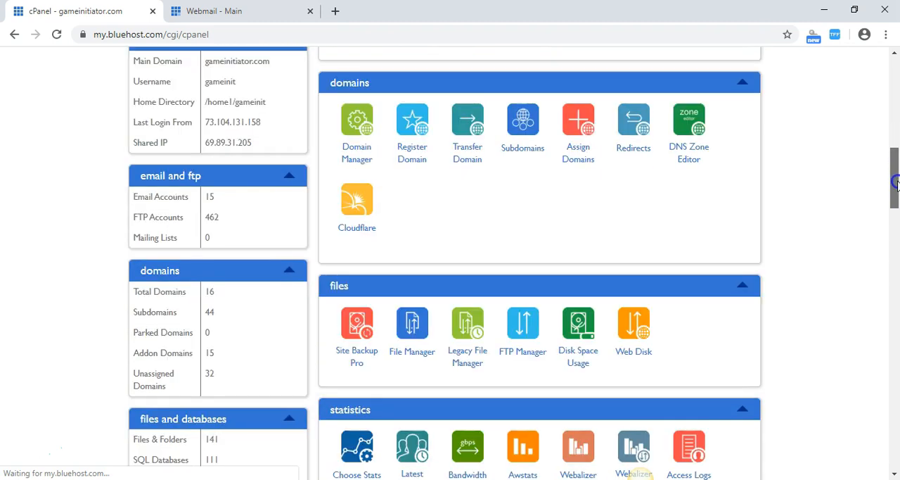
{"action": "left_click", "coordinate": [417, 154]}
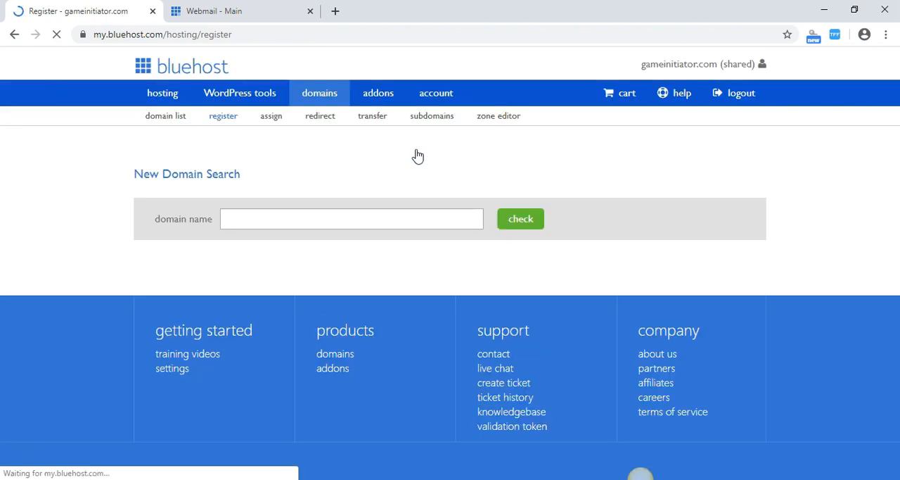
Check the availability of the domain name mynewteslacar and review the extensions and prices offered.
{"action": "left_click", "coordinate": [375, 217]}
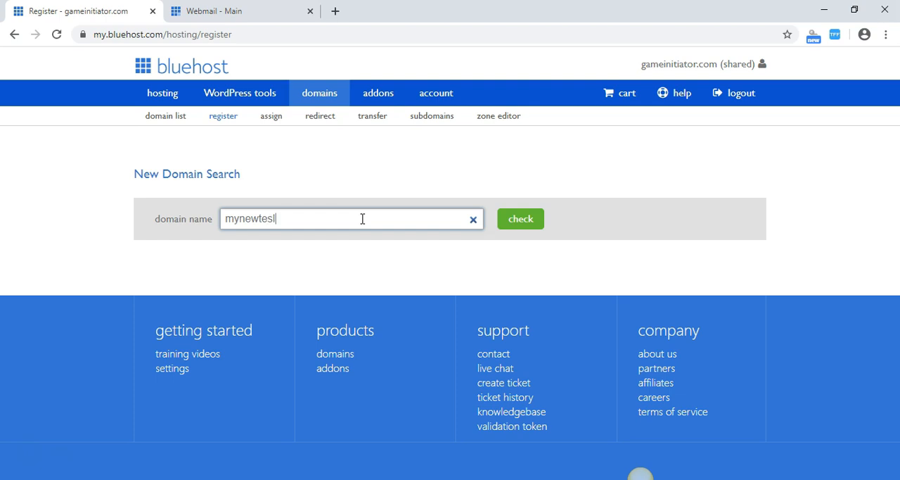
{"action": "left_click", "coordinate": [512, 224]}
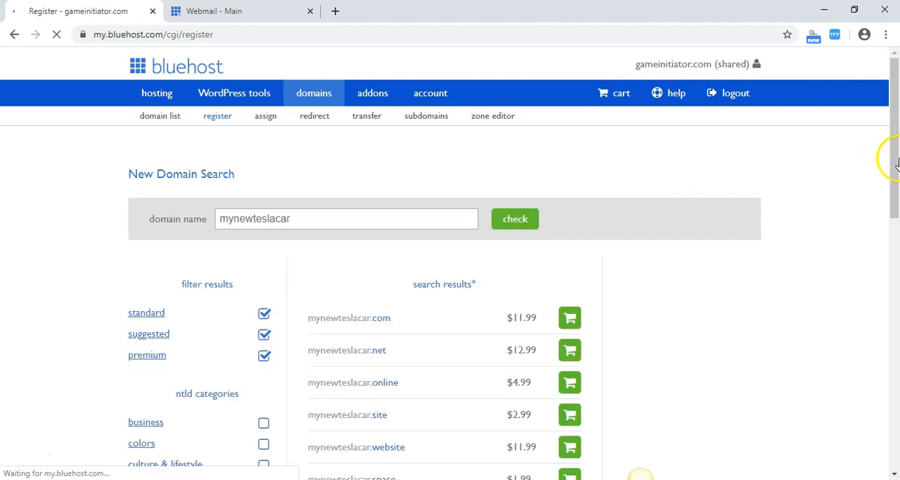
{"action": "left_click_drag", "start_coordinate": [897, 169], "coordinate": [894, 193]}
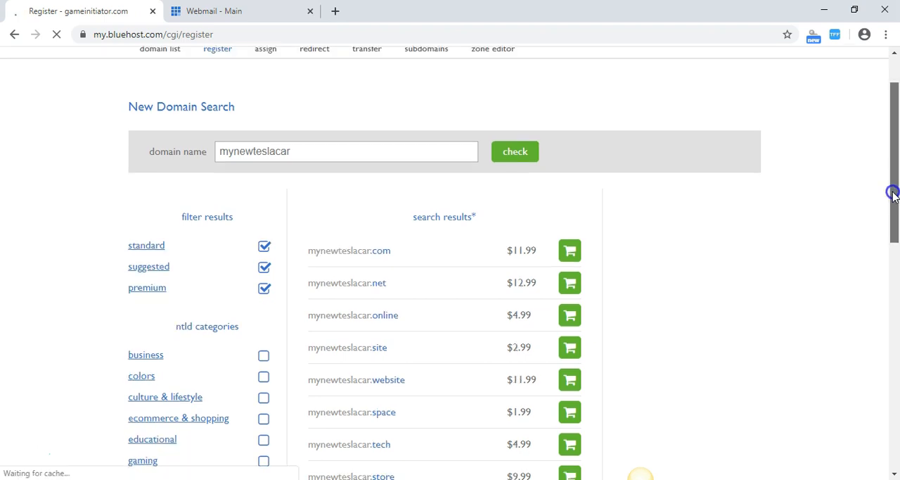
{"action": "scroll", "coordinate": [341, 239], "scroll_direction": "down", "scroll_amount": 1}
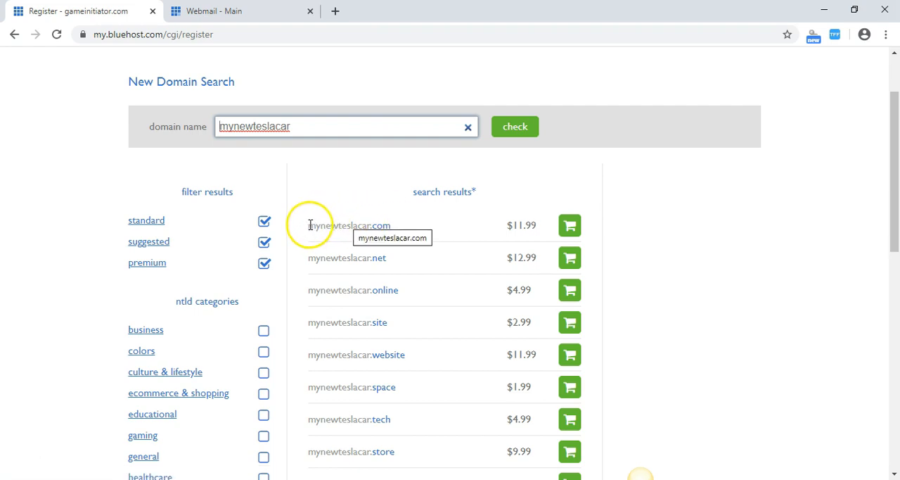
Return to the cPanel home page, open Install WordPress, and browse the top scripts in Softaculous.
{"action": "left_click_drag", "start_coordinate": [896, 206], "coordinate": [895, 181]}
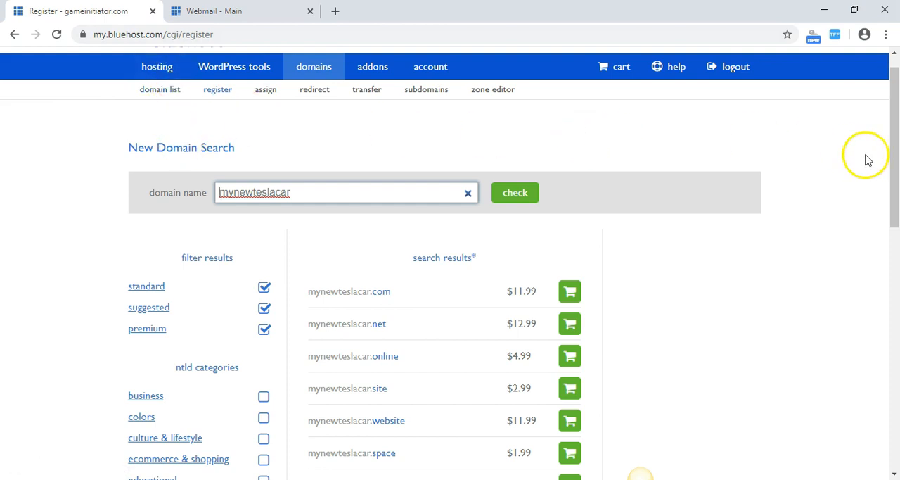
{"action": "left_click_drag", "start_coordinate": [896, 113], "coordinate": [897, 103]}
{"action": "left_click", "coordinate": [204, 67]}
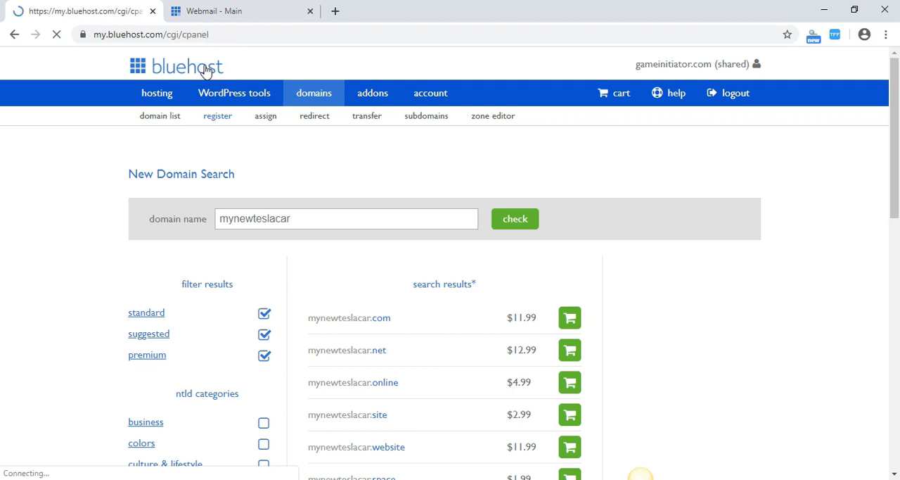
{"action": "left_click_drag", "start_coordinate": [896, 103], "coordinate": [896, 136]}
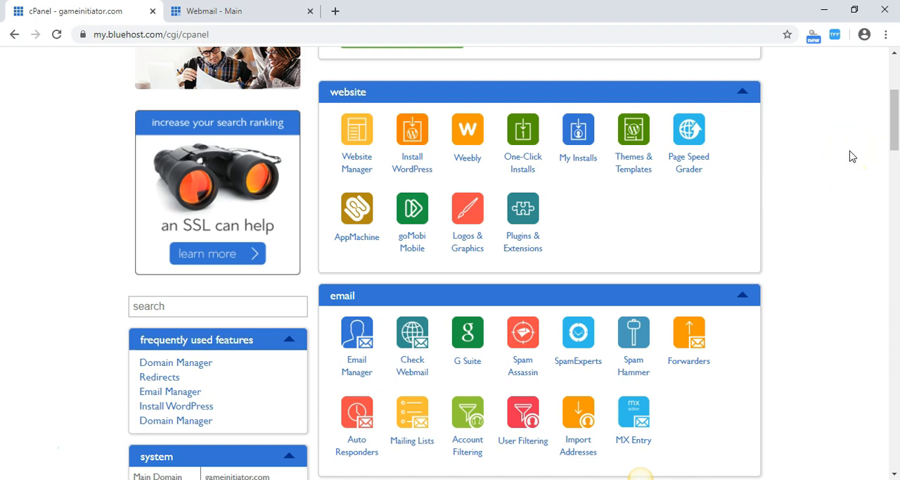
{"action": "left_click", "coordinate": [411, 164]}
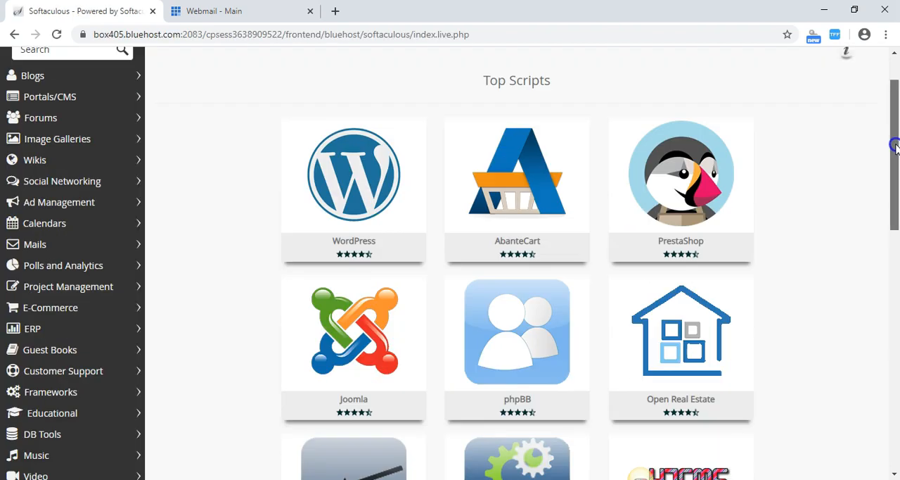
{"action": "mouse_move", "coordinate": [894, 146]}
{"action": "left_mouse_down"}
{"action": "mouse_move", "coordinate": [894, 181]}
{"action": "mouse_move", "coordinate": [894, 140]}
{"action": "left_mouse_up"}
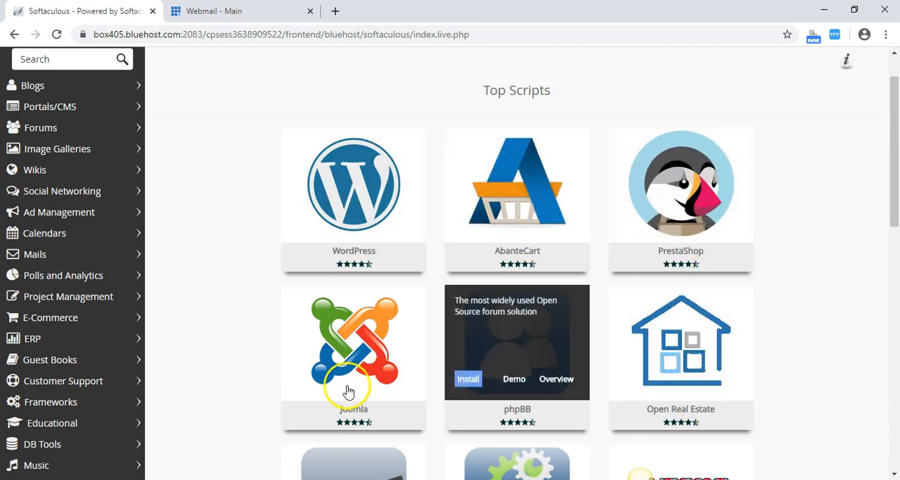
{"action": "left_click_drag", "start_coordinate": [893, 171], "coordinate": [897, 123]}
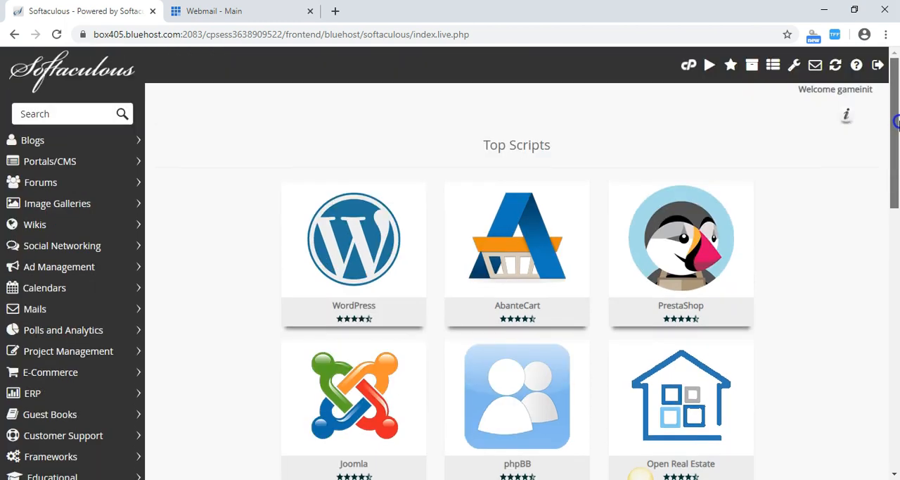
{"action": "mouse_move", "coordinate": [356, 269]}
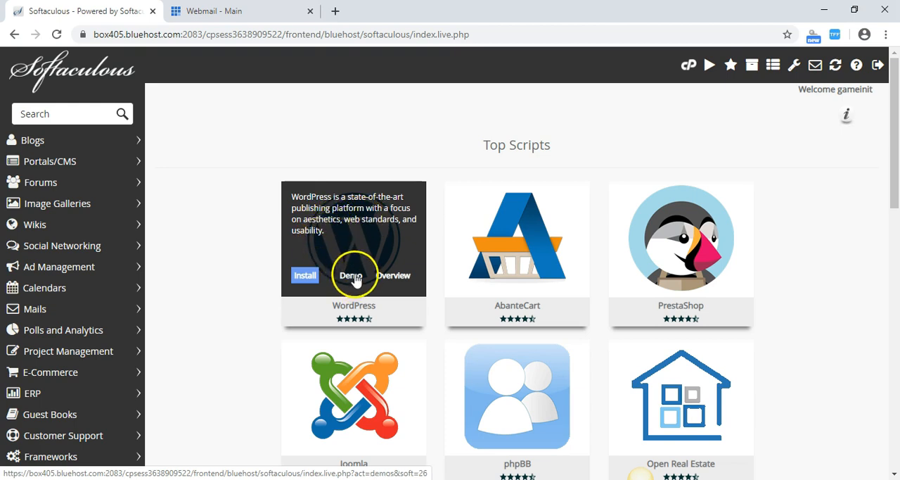
{"action": "left_click", "coordinate": [305, 276]}
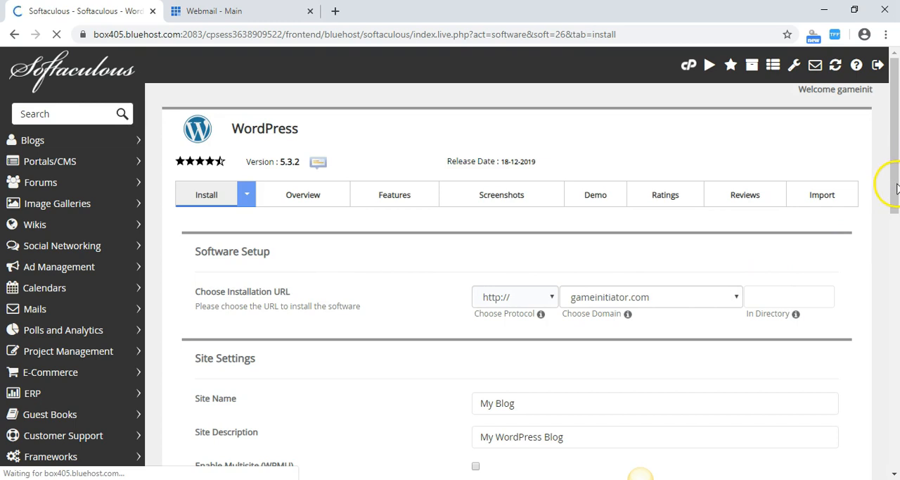
{"action": "left_click_drag", "start_coordinate": [893, 169], "coordinate": [888, 188]}
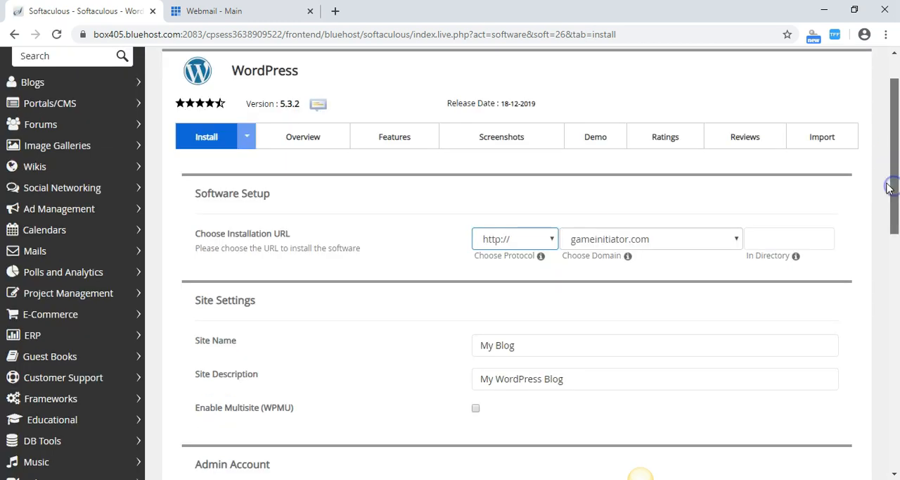
{"action": "left_click", "coordinate": [551, 240]}
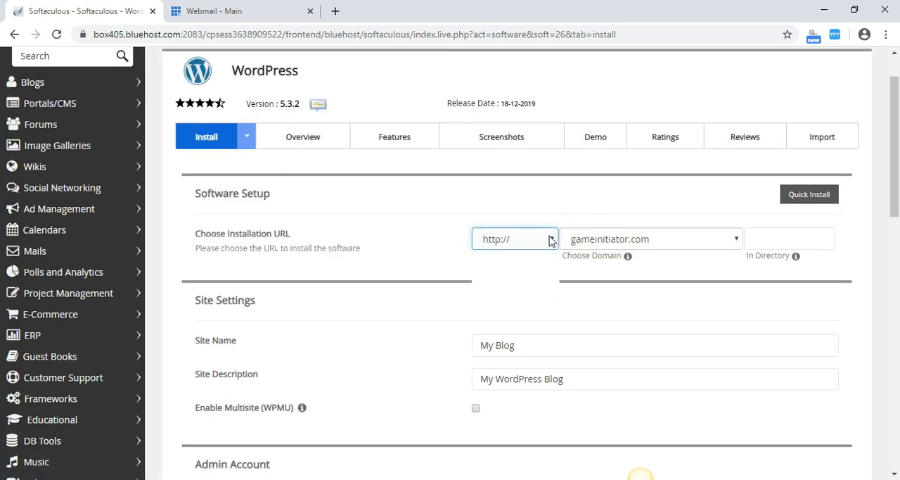
{"action": "left_click", "coordinate": [547, 239]}
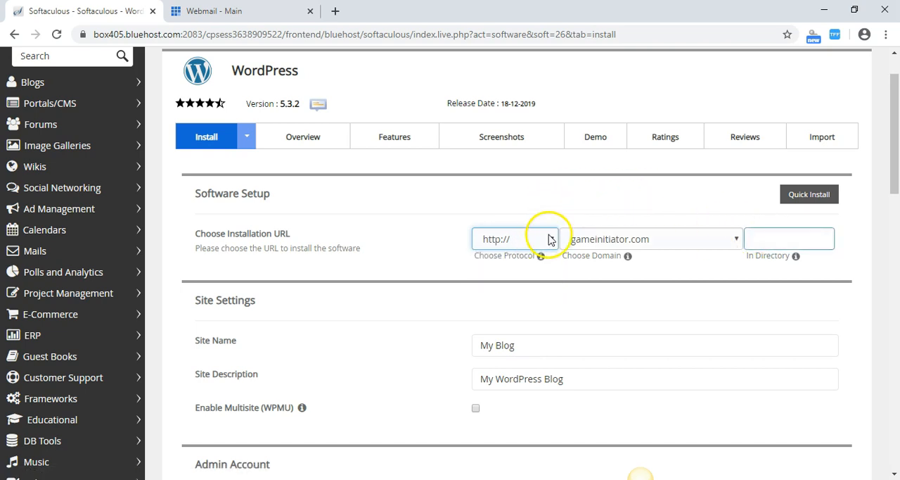
{"action": "left_click", "coordinate": [553, 239]}
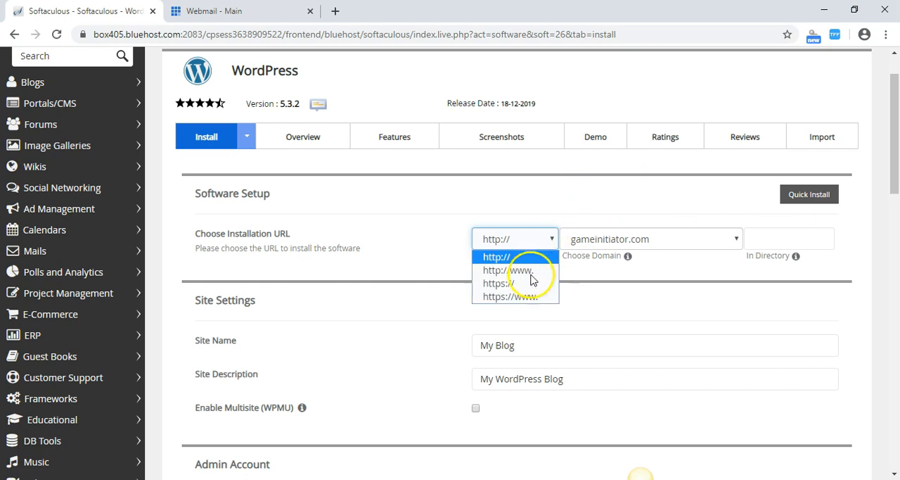
{"action": "left_click", "coordinate": [516, 284]}
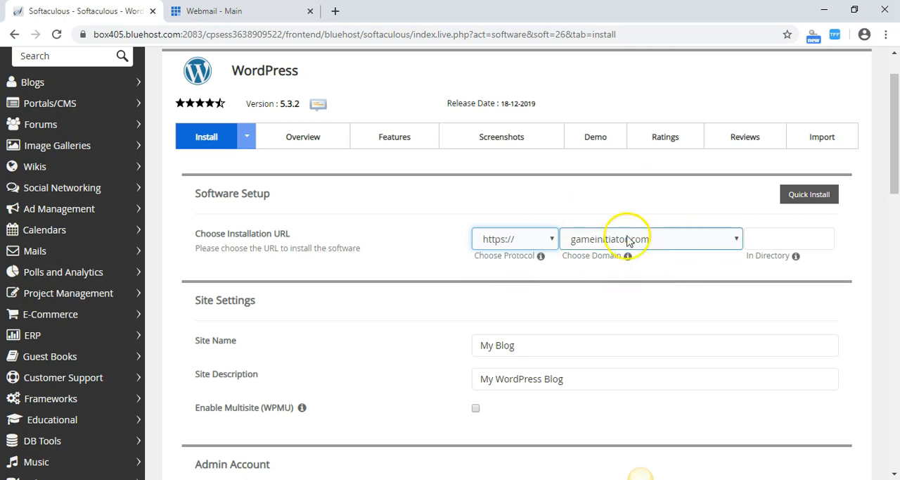
{"action": "left_click", "coordinate": [738, 240]}
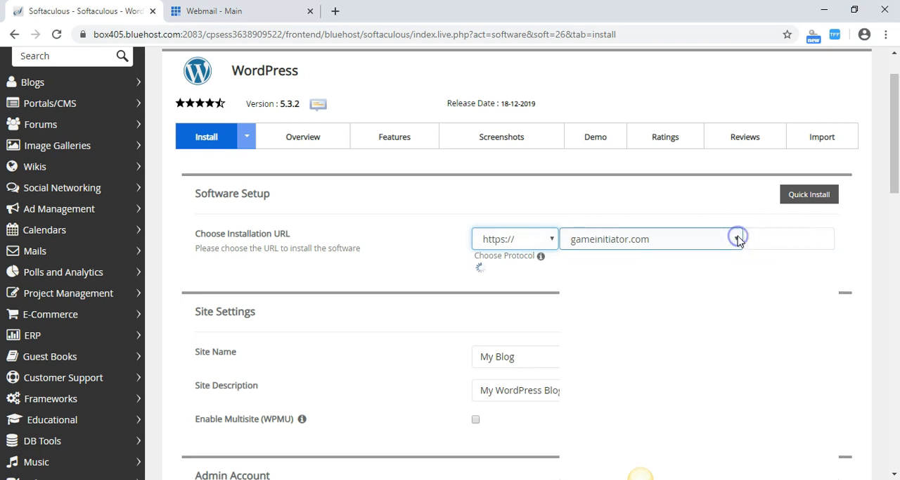
{"action": "left_click", "coordinate": [712, 218]}
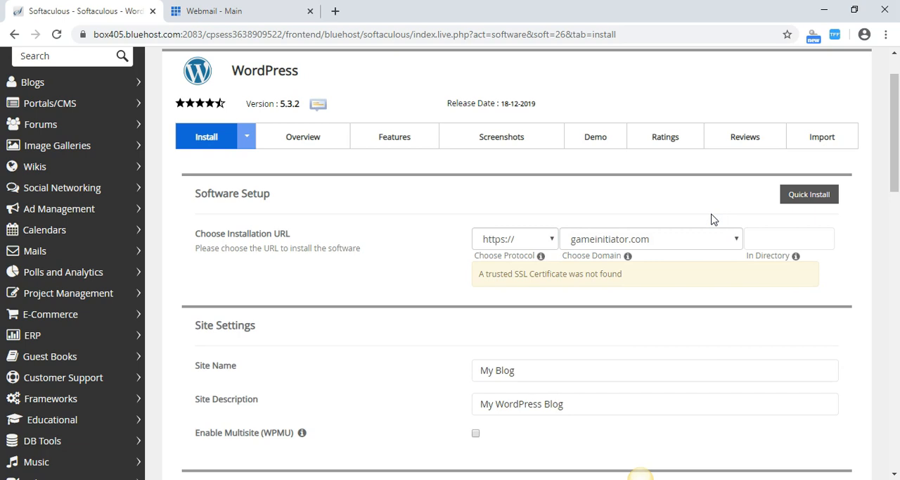
Return to the cPanel home page and look through its mail, website builder, domain management and upgrade sections.
{"action": "left_click_drag", "start_coordinate": [895, 128], "coordinate": [896, 95]}
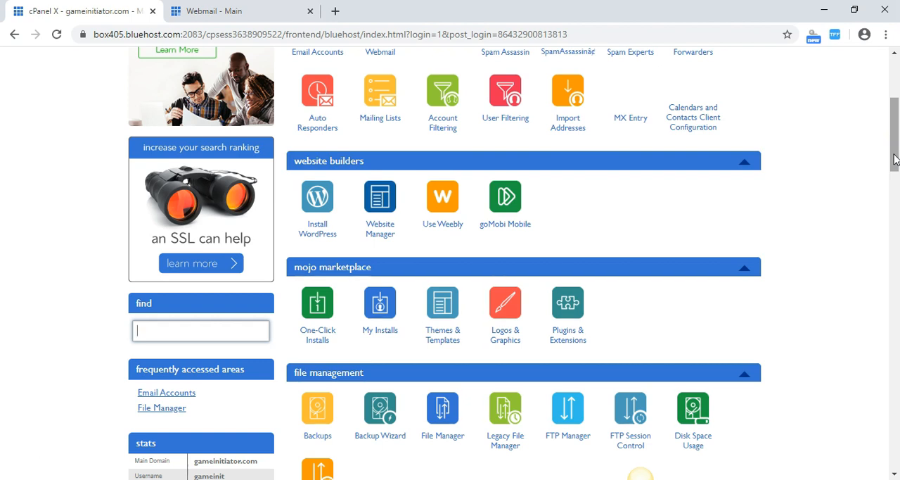
{"action": "left_click_drag", "start_coordinate": [895, 145], "coordinate": [895, 129]}
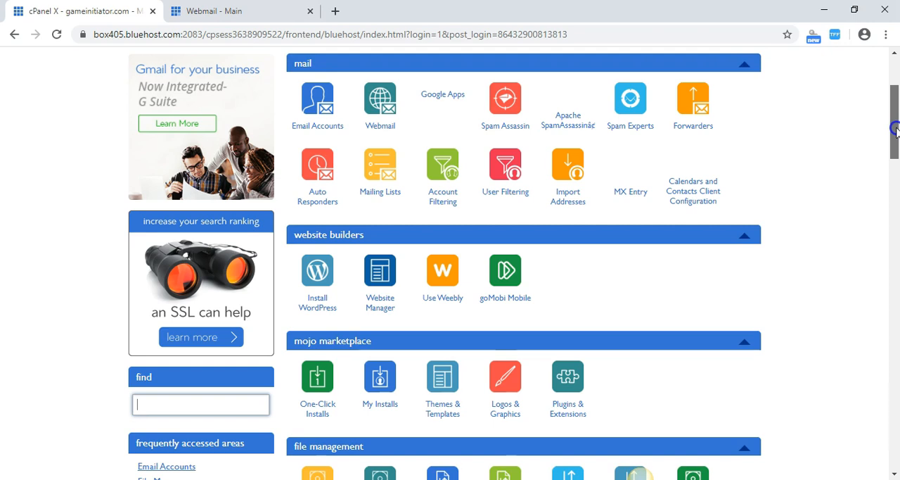
{"action": "left_click_drag", "start_coordinate": [896, 129], "coordinate": [895, 223]}
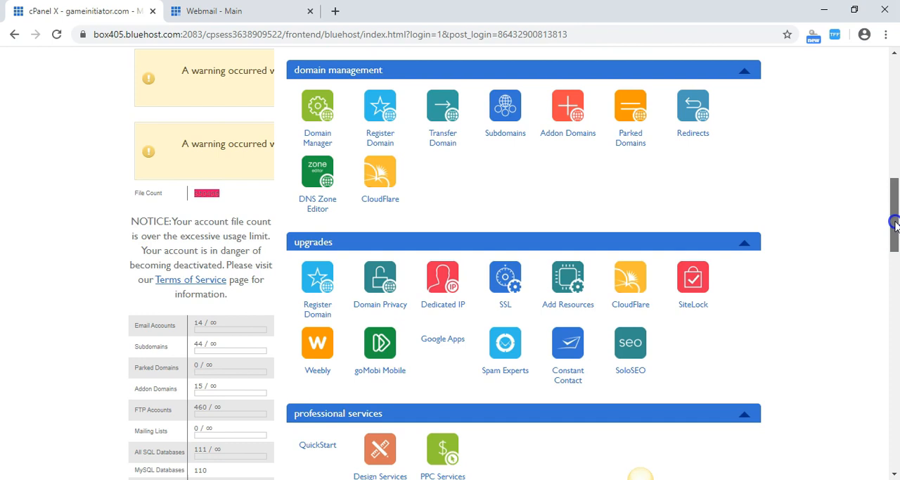
{"action": "left_click_drag", "start_coordinate": [896, 223], "coordinate": [897, 130]}
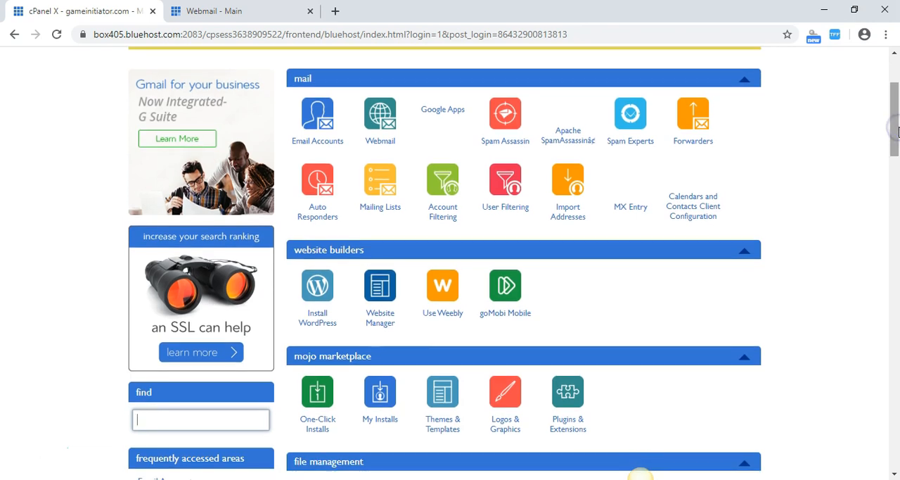